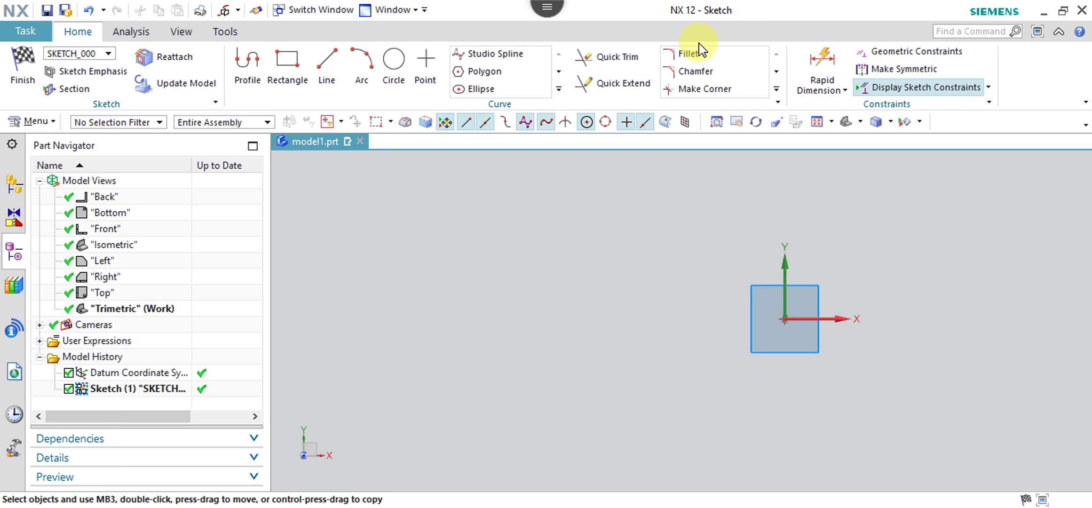
# Draw a circle of diameter 42.6 centred to the left of the sketch origin.
pyautogui.click(558, 88)
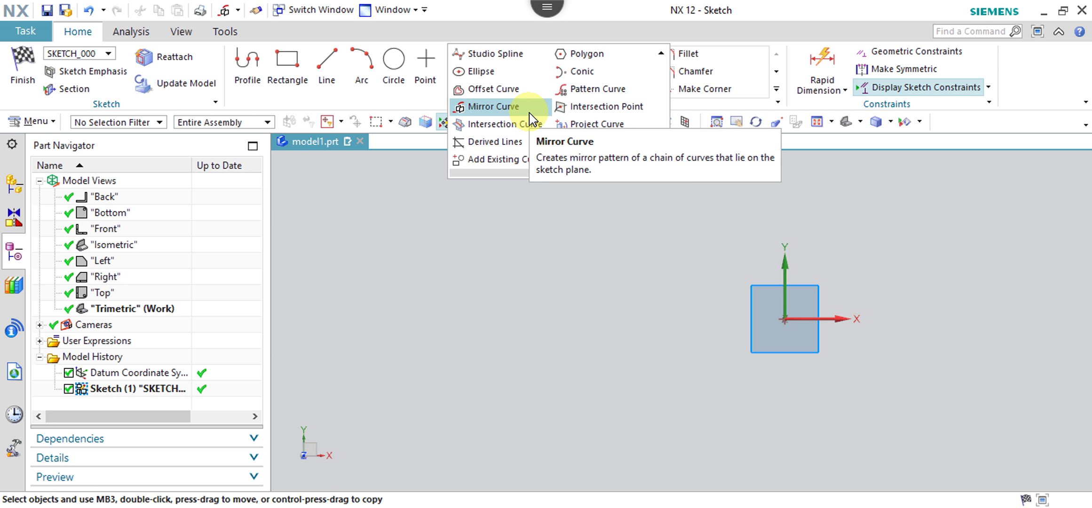
pyautogui.click(393, 66)
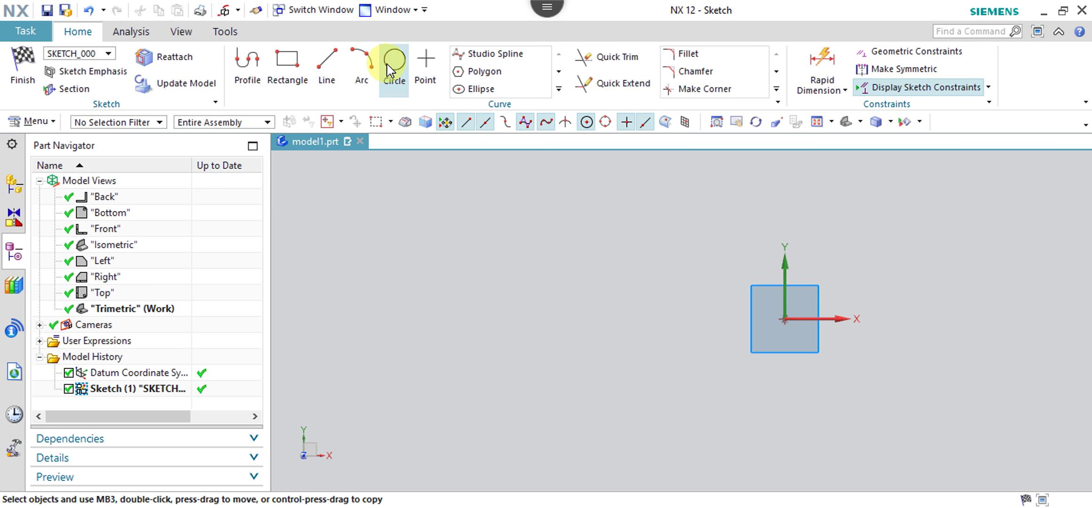
pyautogui.click(606, 332)
pyautogui.click(656, 348)
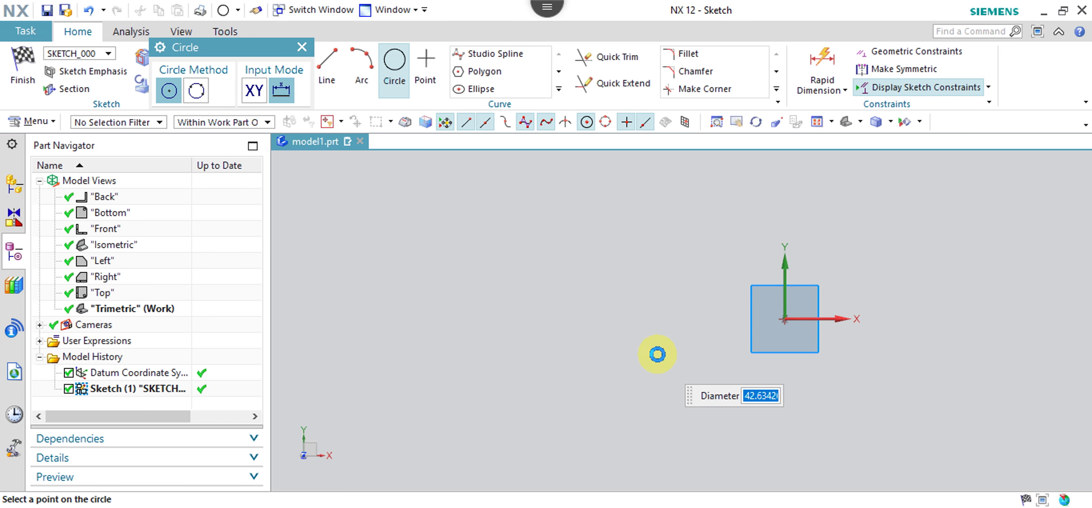
pyautogui.press('Escape')
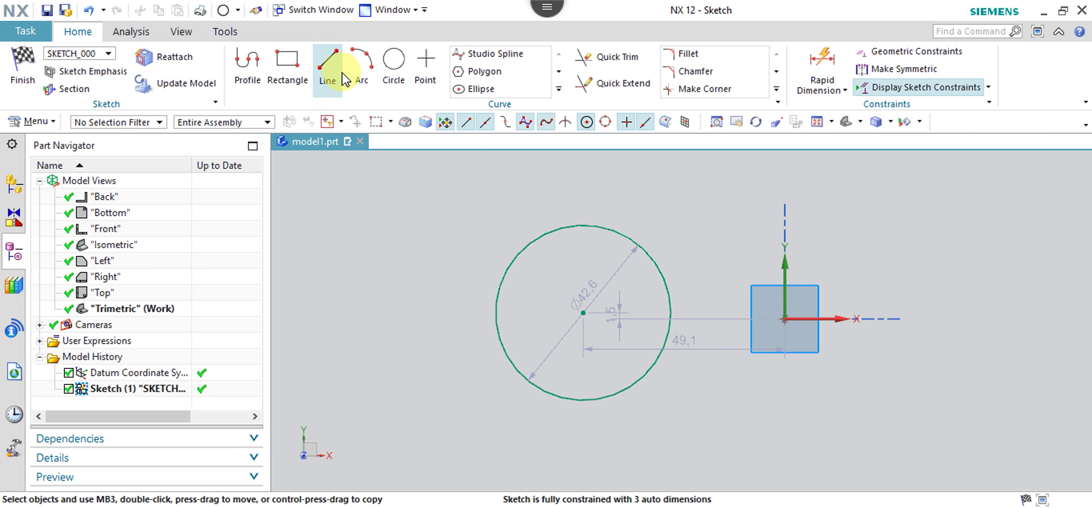
# Draw a 38-long vertical line rising from the origin, then select it.
pyautogui.click(329, 68)
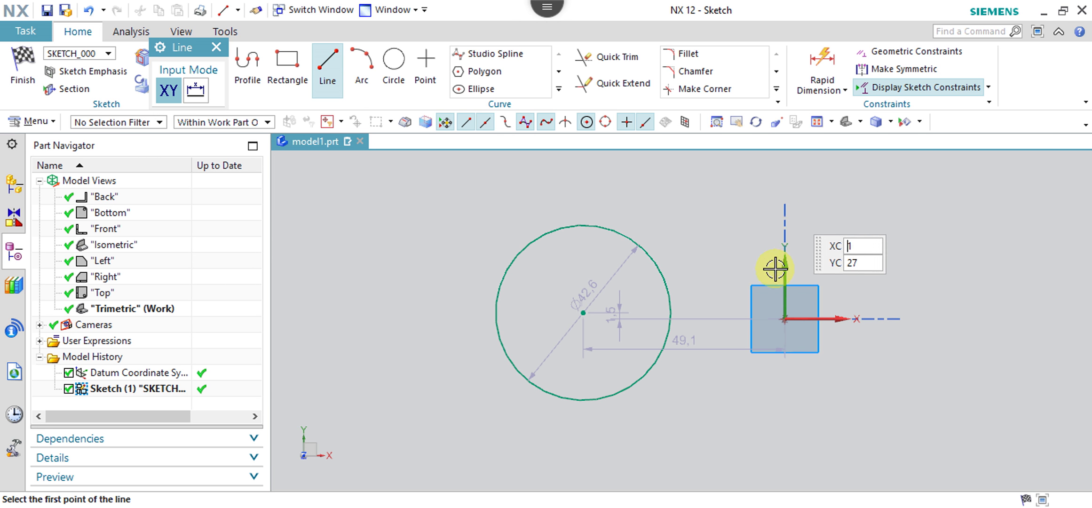
pyautogui.click(784, 319)
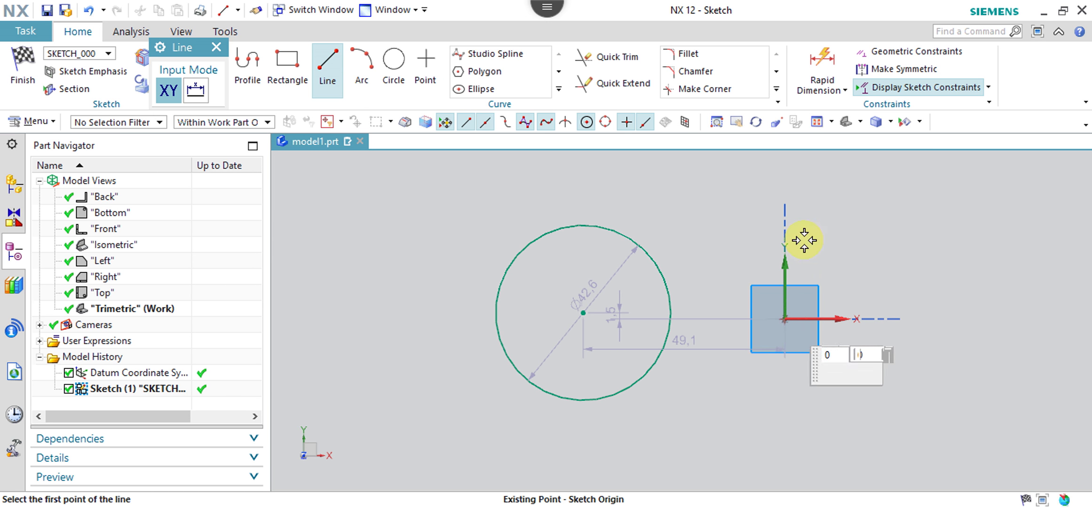
pyautogui.click(779, 165)
pyautogui.press('Escape')
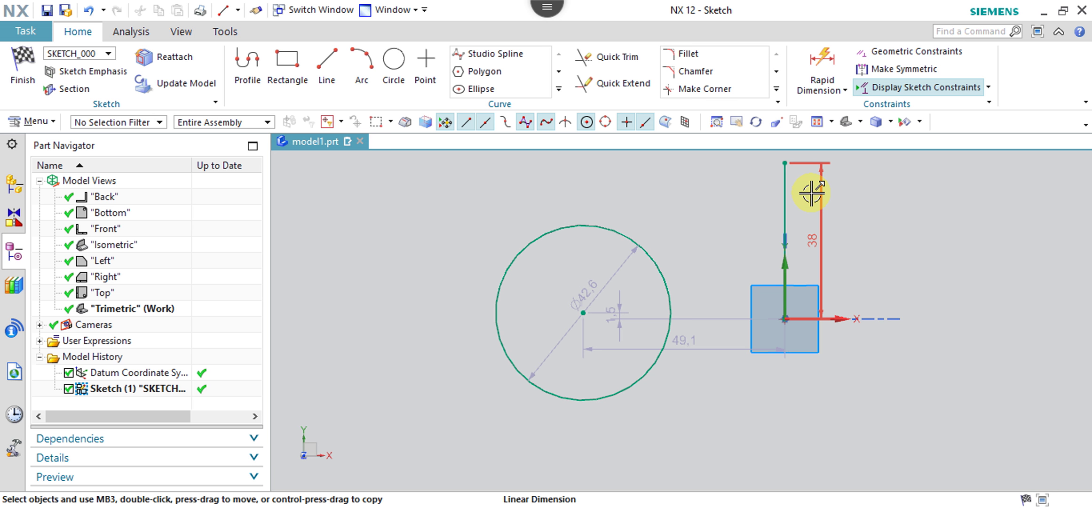
pyautogui.click(784, 195)
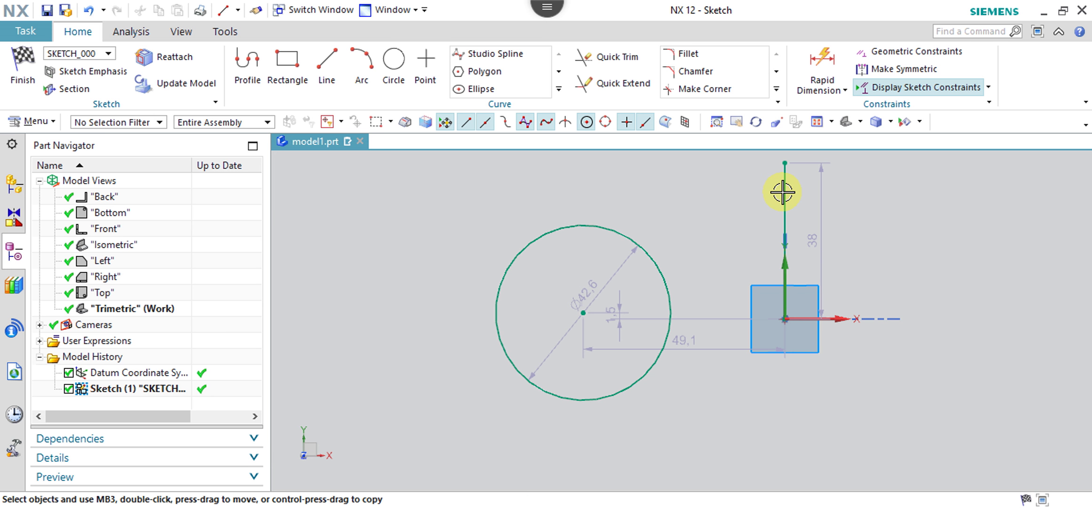
pyautogui.click(783, 193)
pyautogui.rightClick(786, 200)
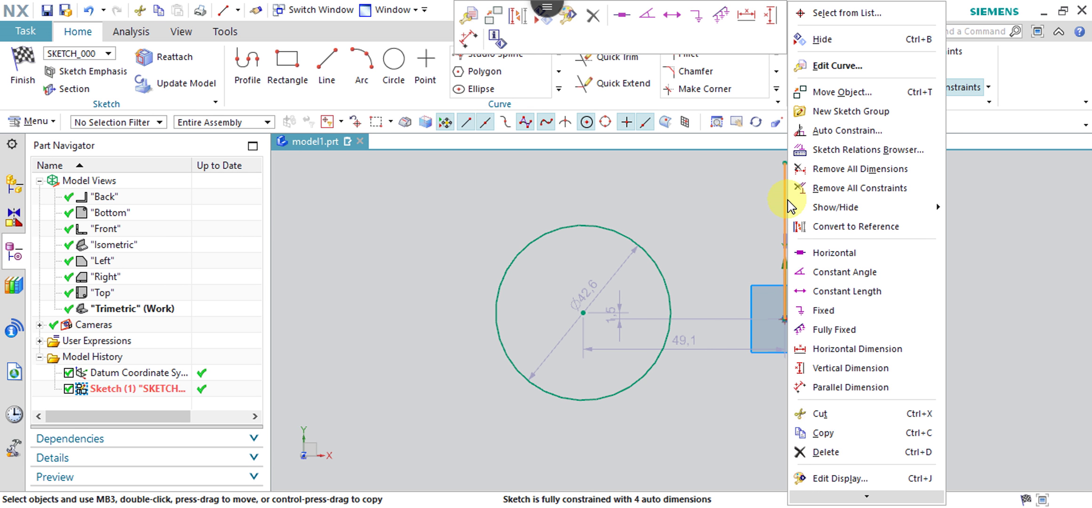
# Convert the 38-long vertical line into a dashed reference line.
pyautogui.click(825, 230)
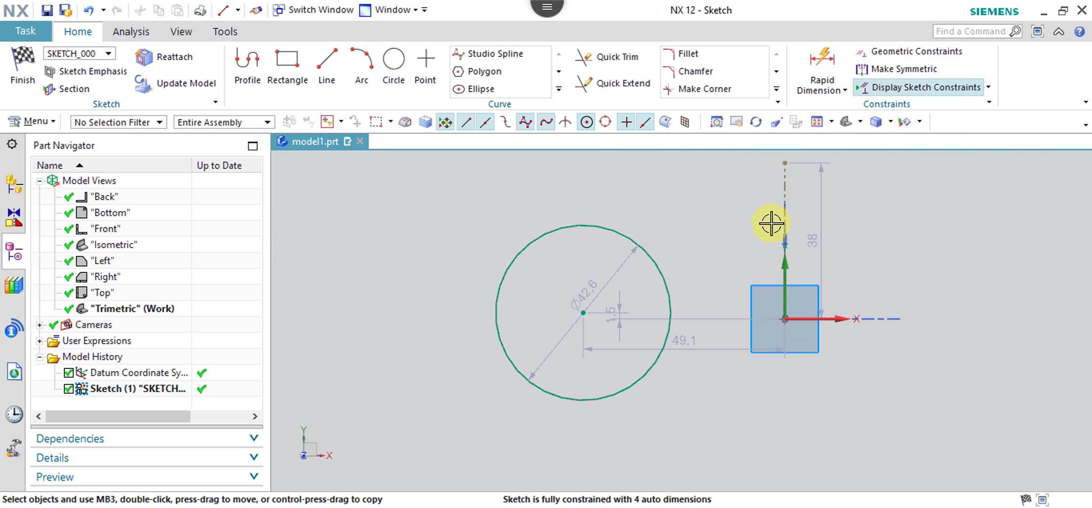
pyautogui.click(559, 89)
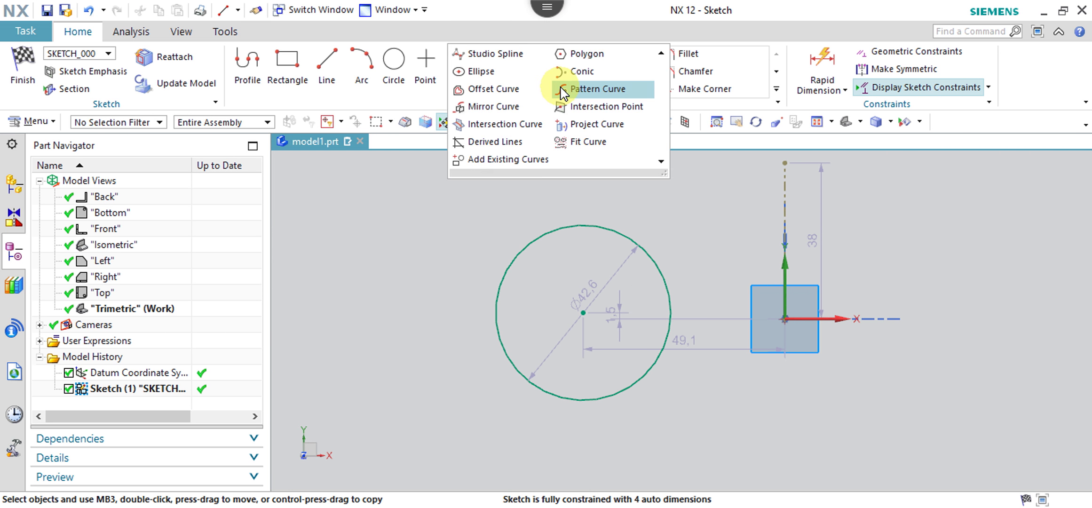
# Mirror the 42.6 circle about the vertical reference line onto the right side.
pyautogui.click(493, 107)
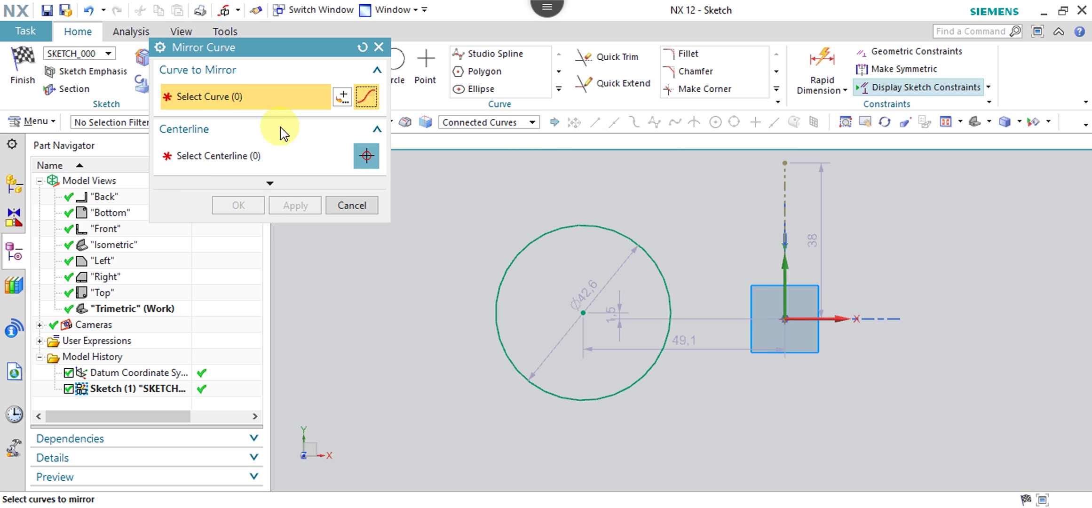
pyautogui.click(242, 159)
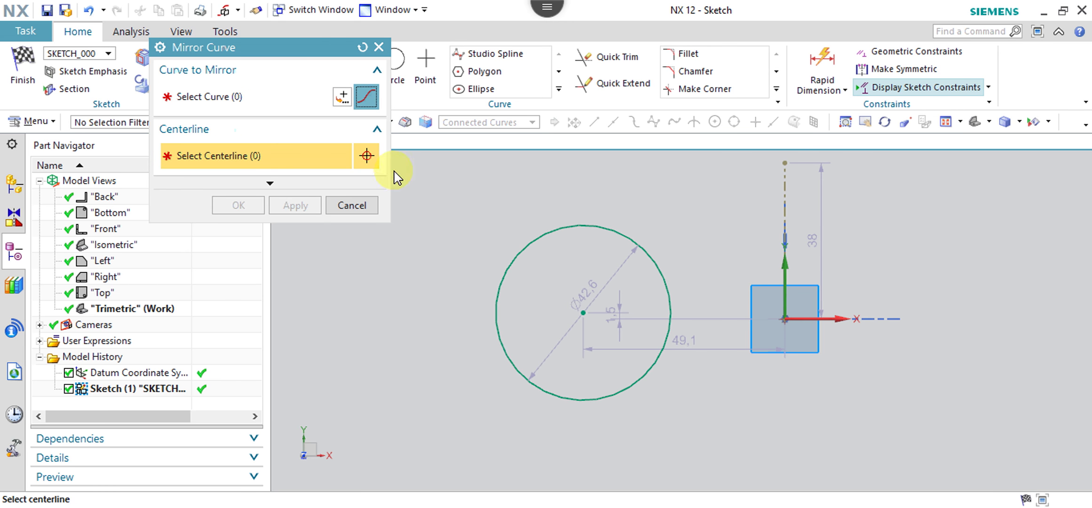
pyautogui.click(782, 190)
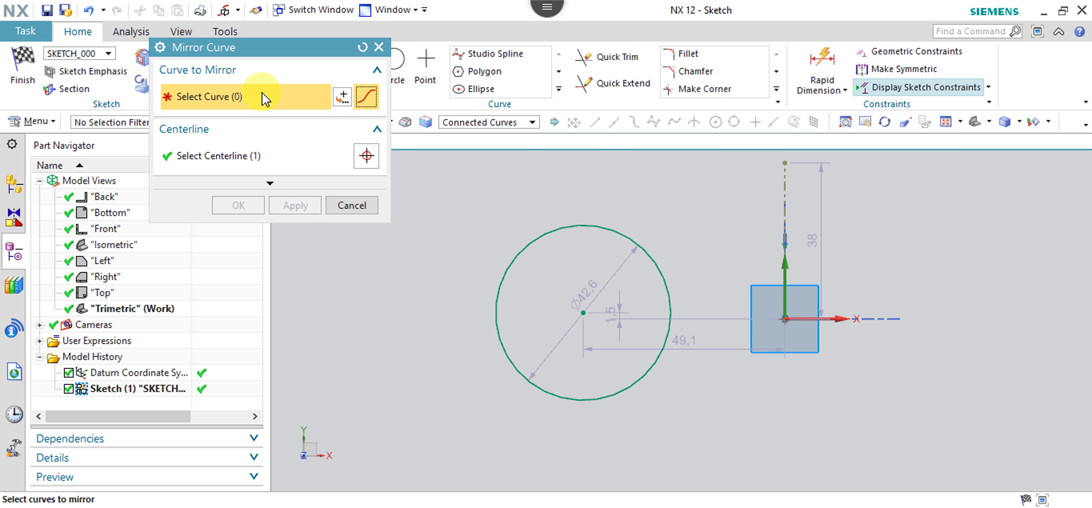
pyautogui.click(628, 233)
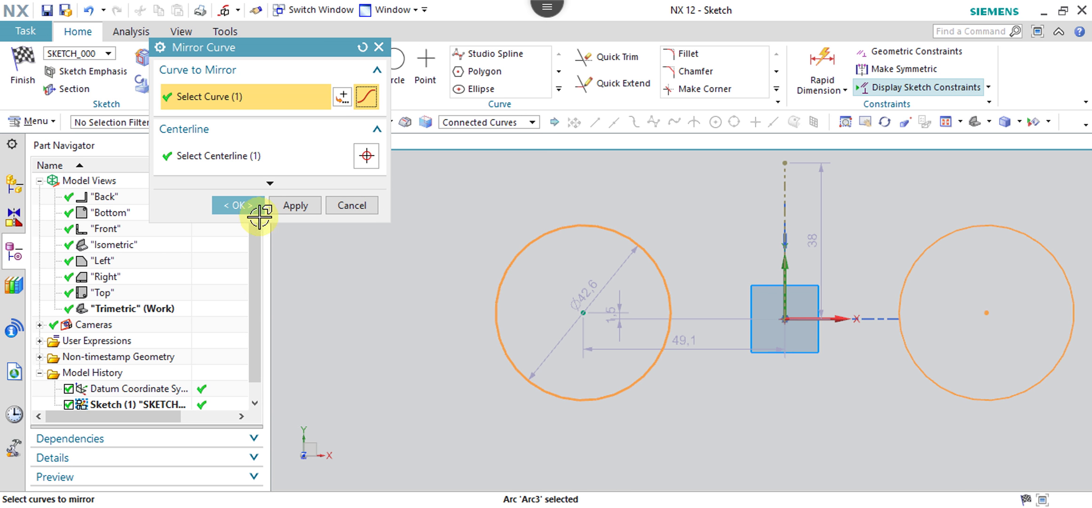
pyautogui.click(254, 202)
pyautogui.scroll(2, 453, 248)
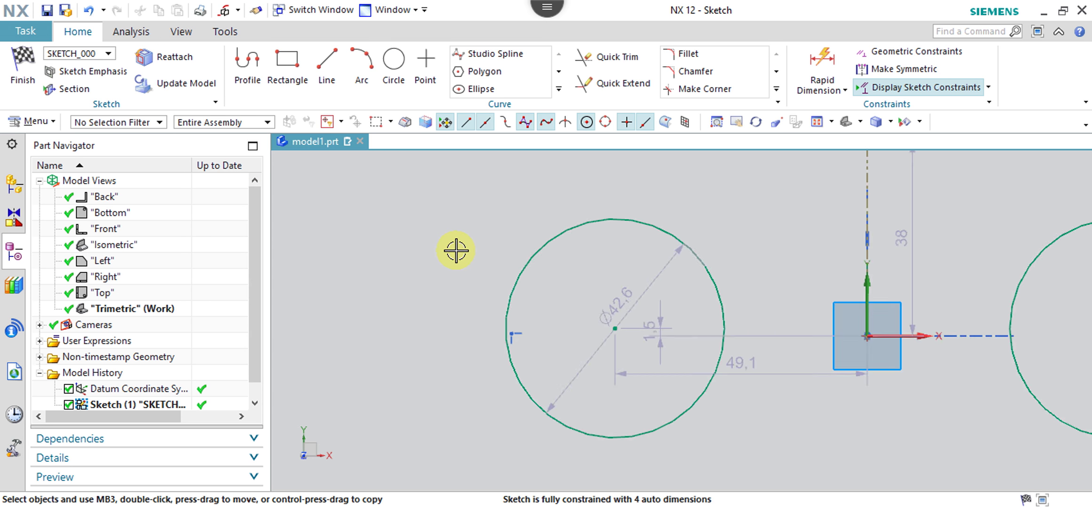
pyautogui.scroll(2, 453, 248)
pyautogui.scroll(-4, 451, 249)
pyautogui.scroll(-4, 448, 250)
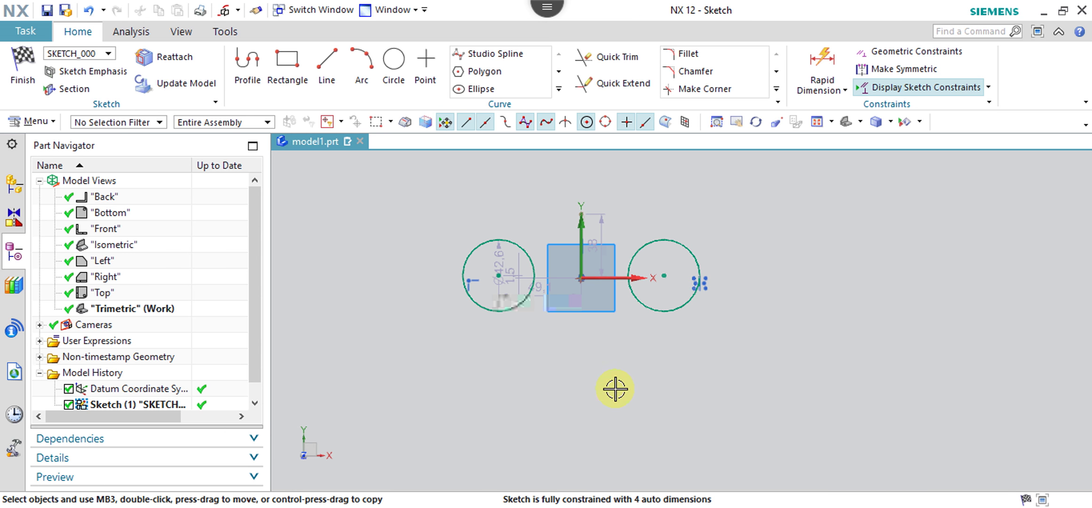
pyautogui.scroll(1, 639, 364)
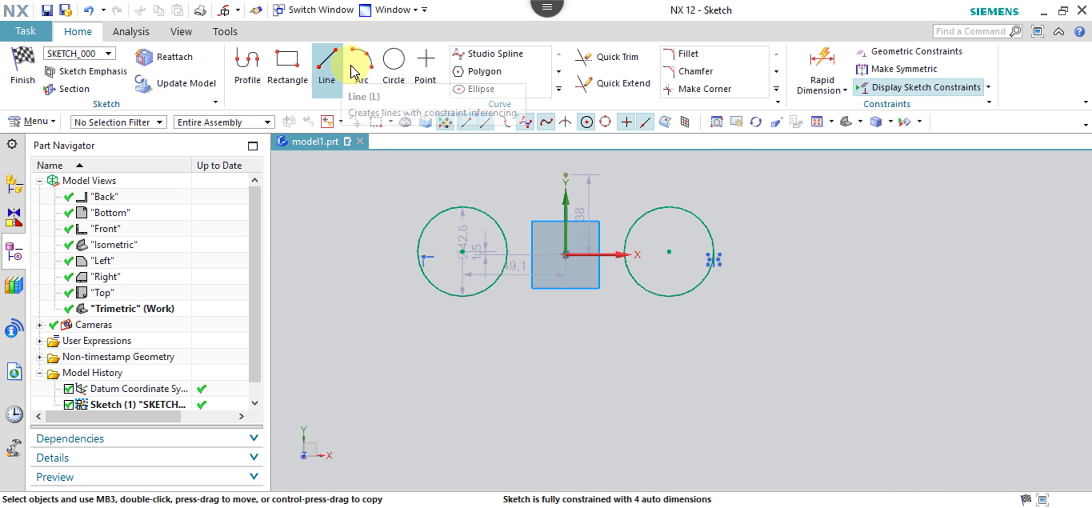
pyautogui.click(324, 70)
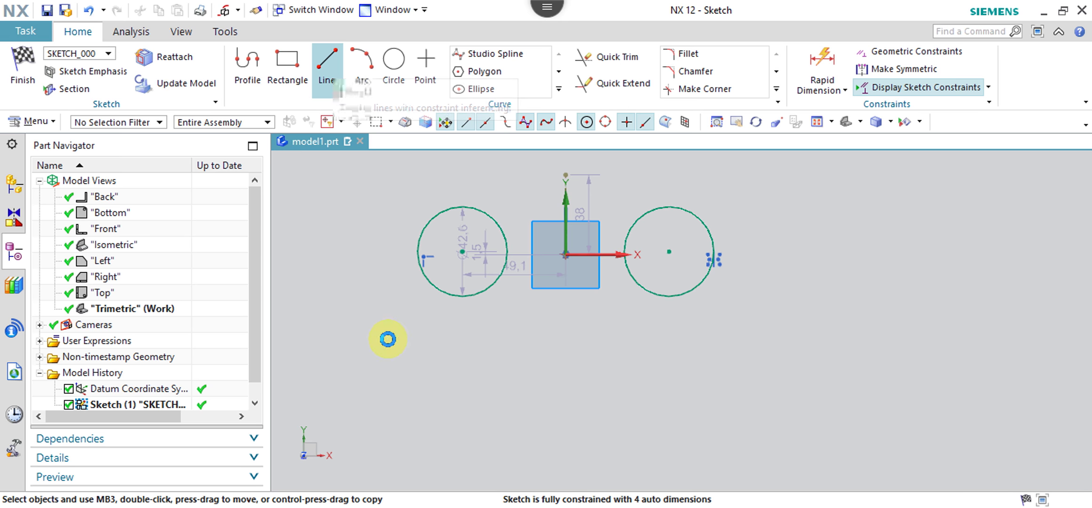
# Draw two connected lines below-left of the left circle: a 33-long nearly horizontal one, then a perpendicular downward one.
pyautogui.click(391, 318)
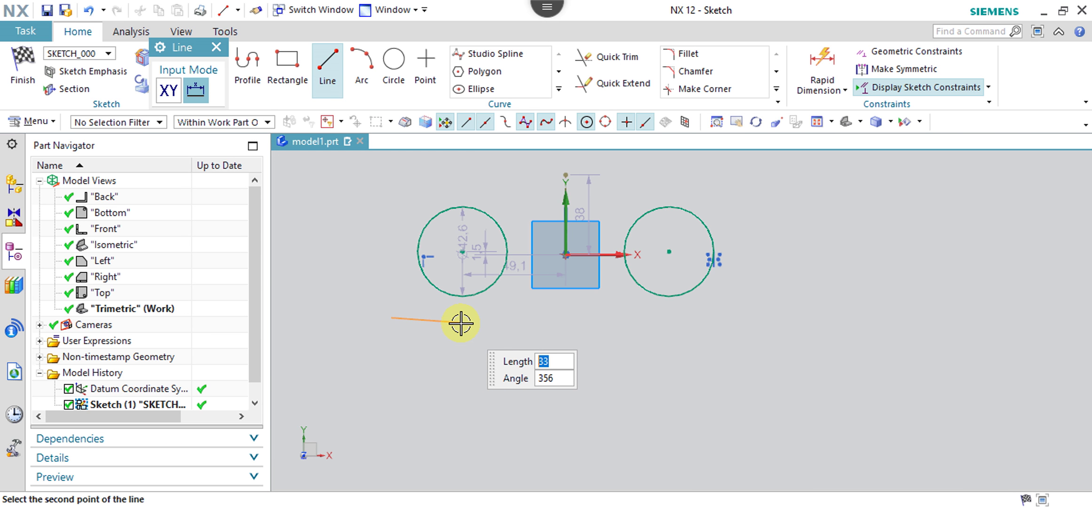
pyautogui.click(460, 323)
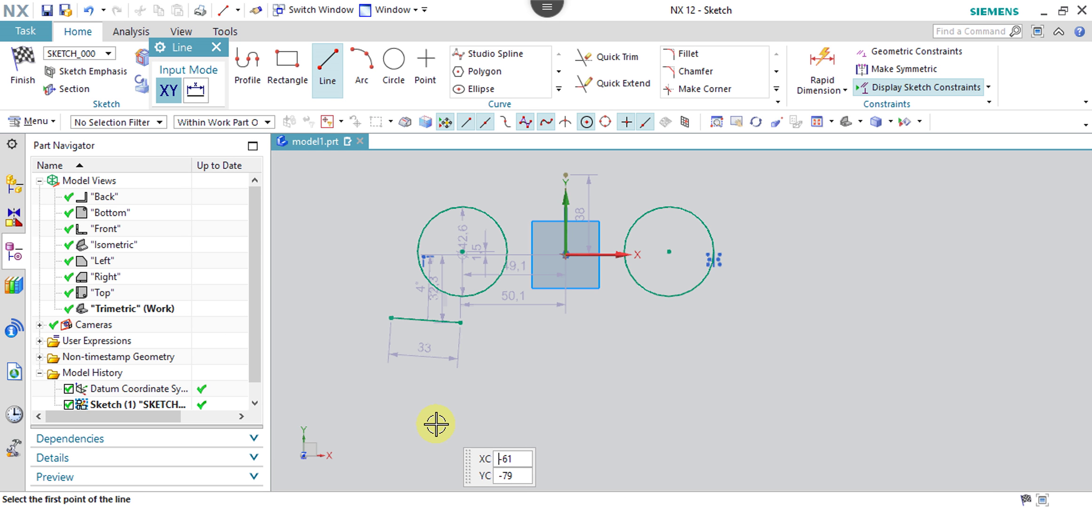
pyautogui.click(460, 322)
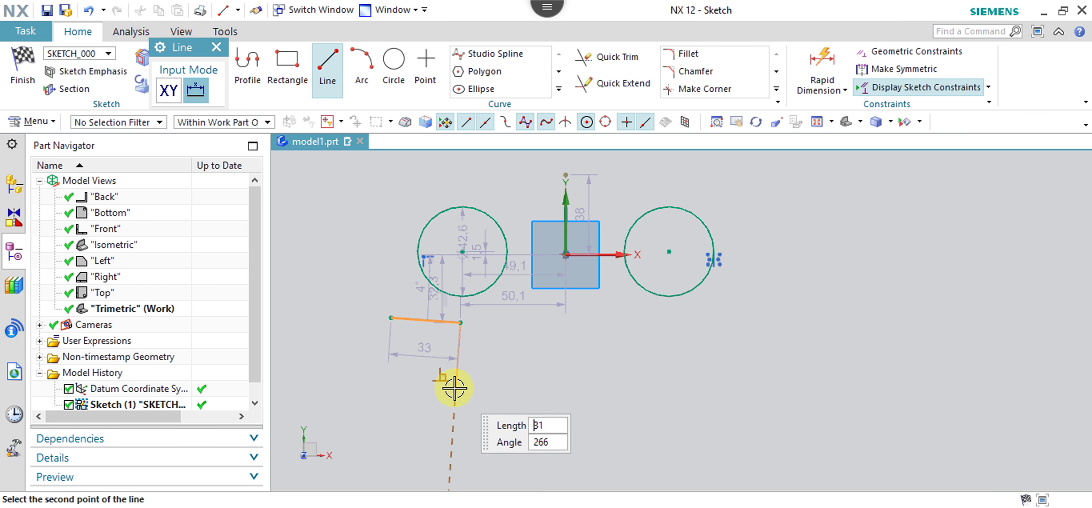
pyautogui.click(432, 390)
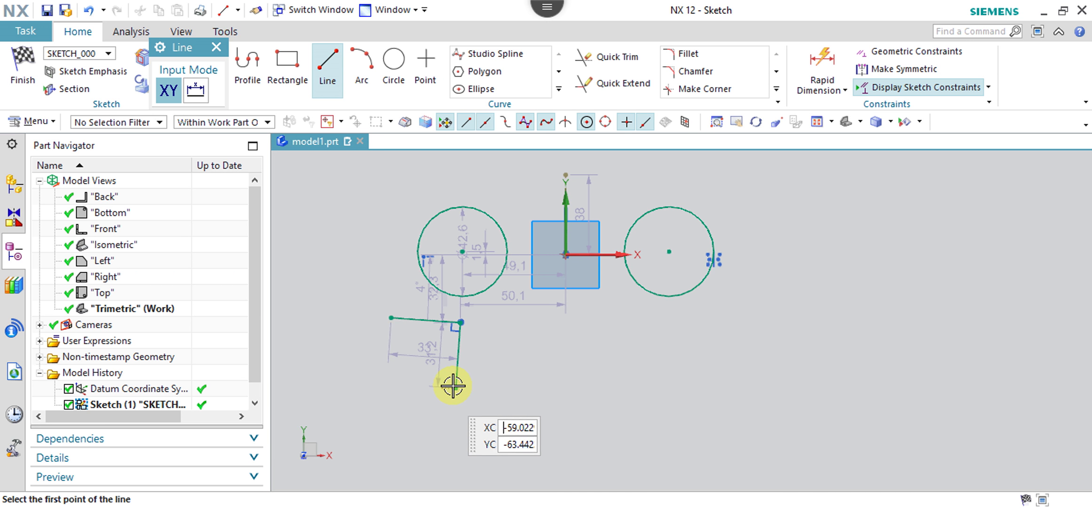
# Add a 40-long line running left from the polyline's lower end.
pyautogui.click(416, 386)
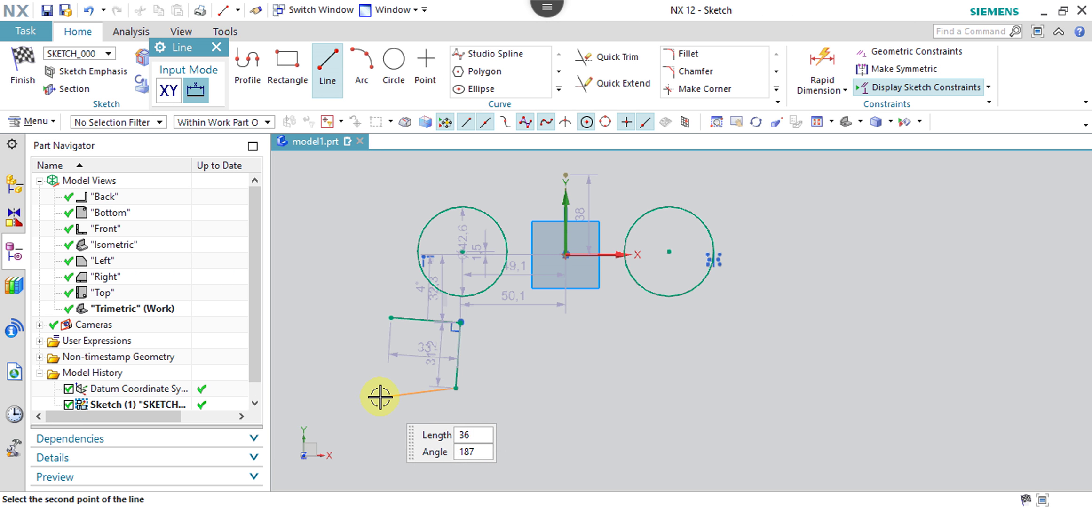
pyautogui.write('40')
pyautogui.press('Return')
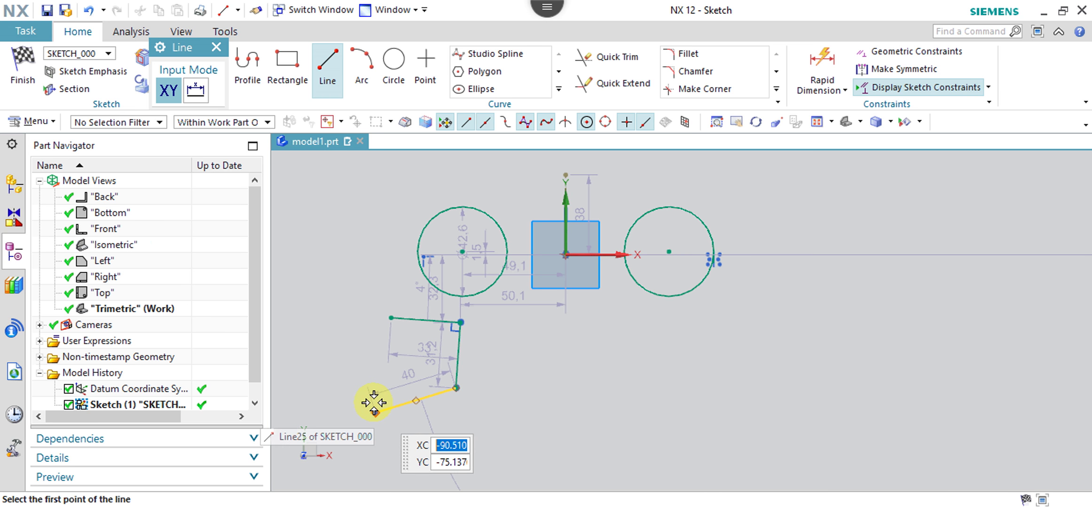
pyautogui.press('Escape')
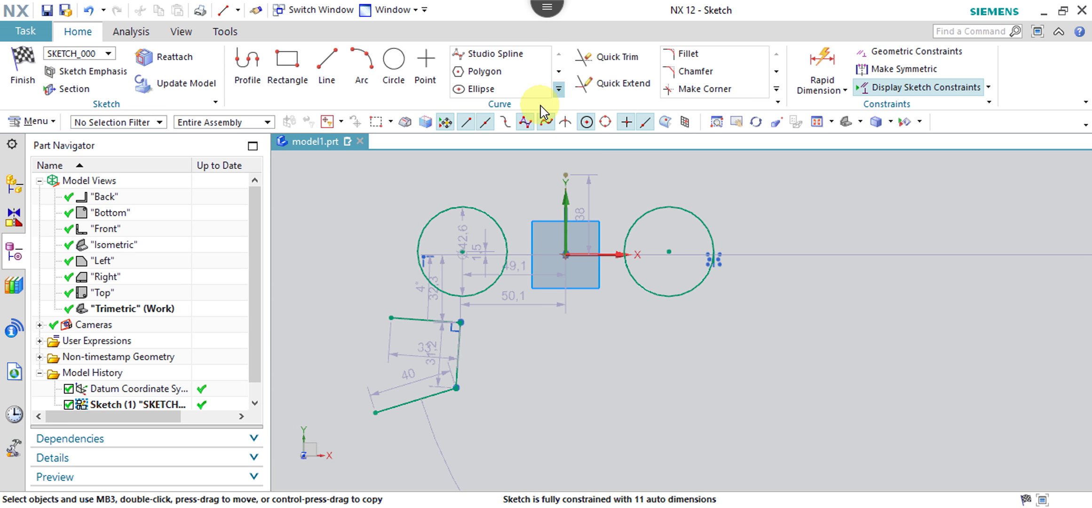
pyautogui.click(558, 89)
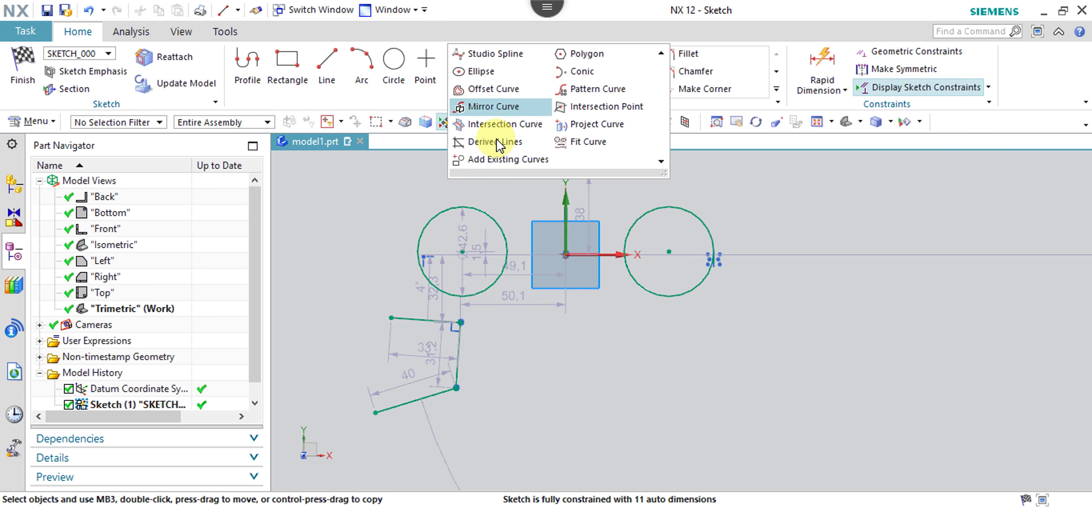
pyautogui.click(495, 107)
pyautogui.click(400, 322)
pyautogui.click(566, 211)
pyautogui.middleClick(605, 497)
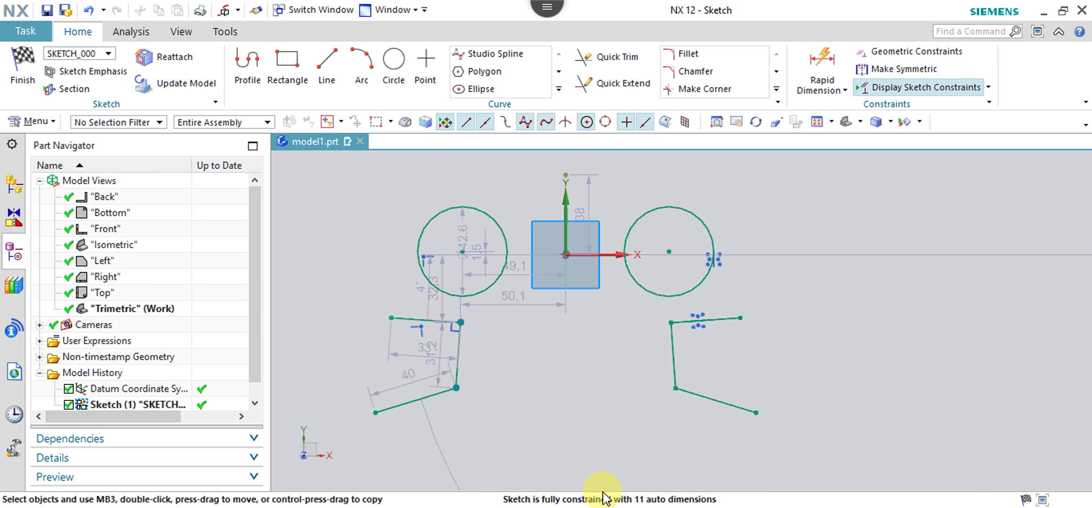
pyautogui.hotkey('ctrl', 'z')
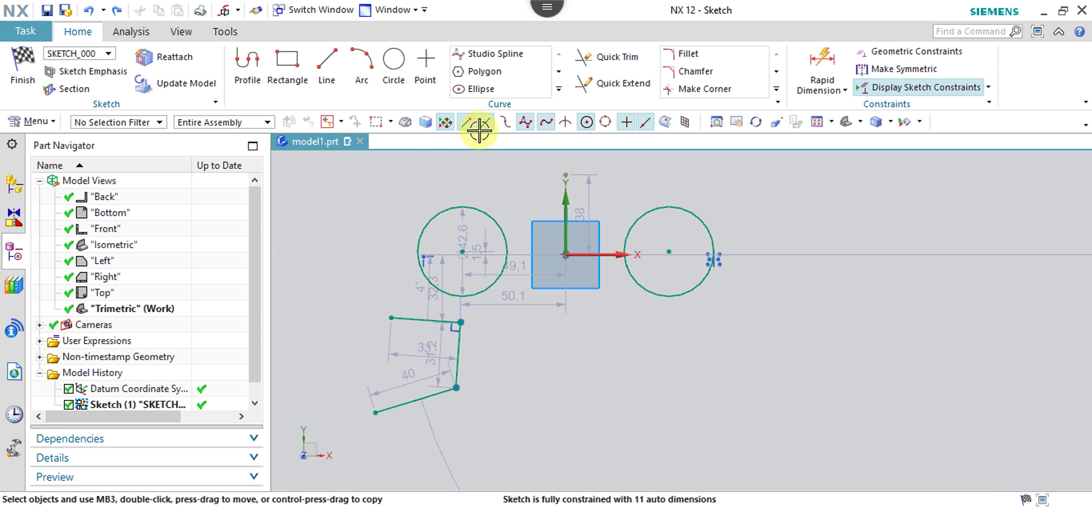
pyautogui.click(559, 89)
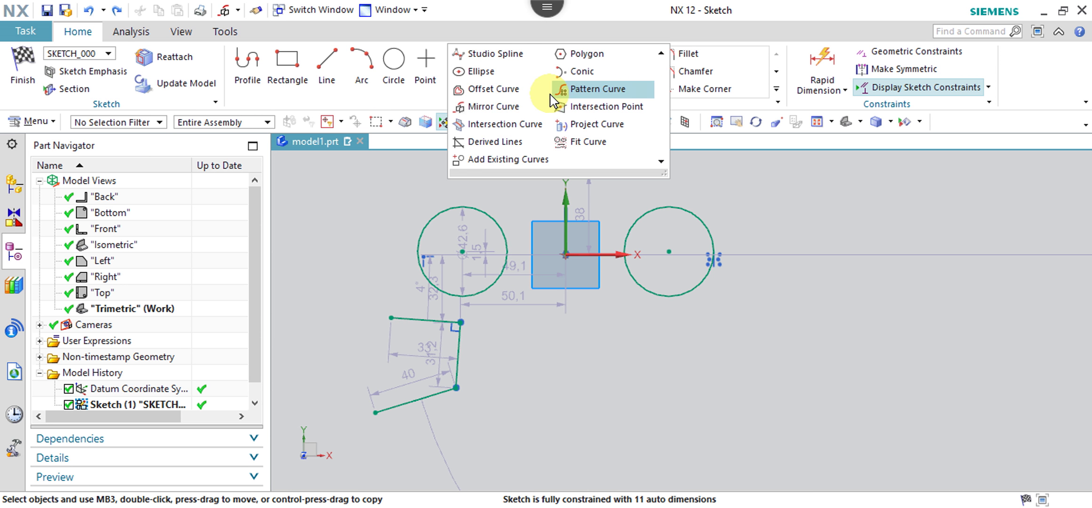
pyautogui.click(511, 113)
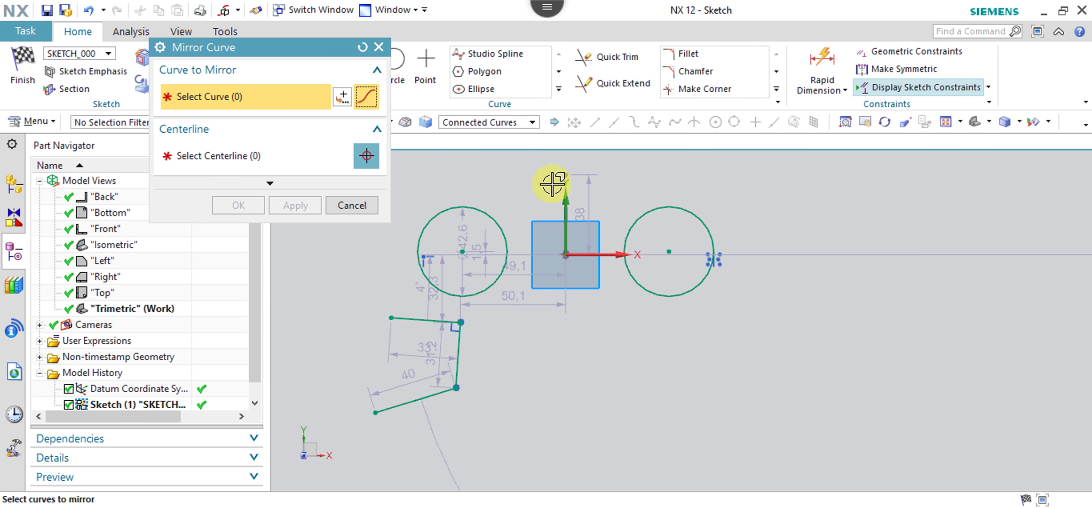
pyautogui.click(567, 190)
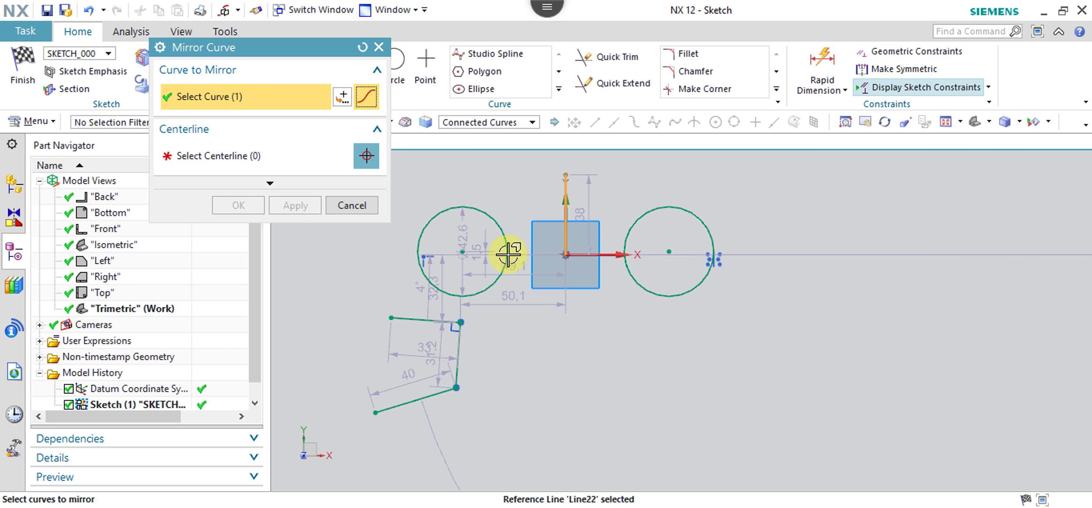
pyautogui.click(414, 319)
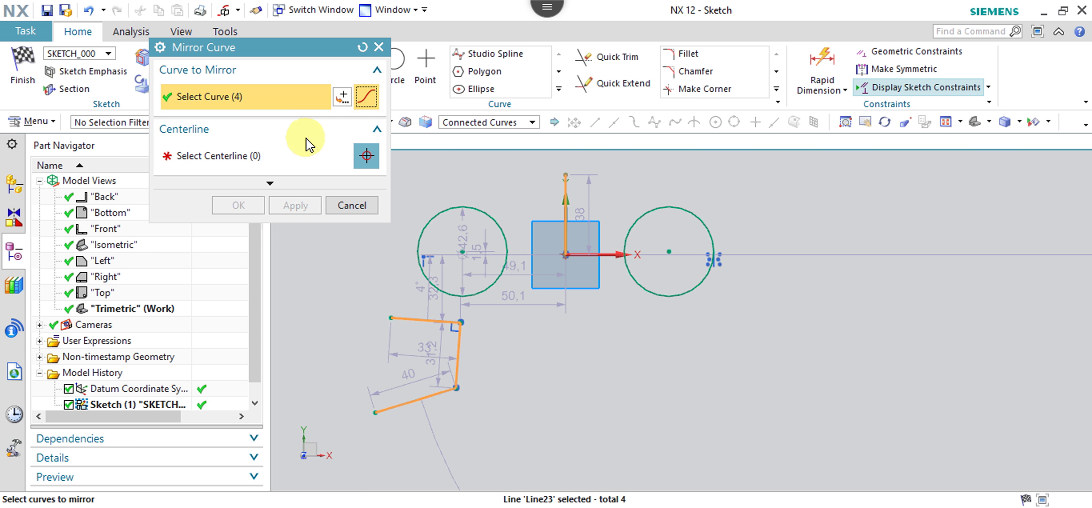
pyautogui.click(378, 47)
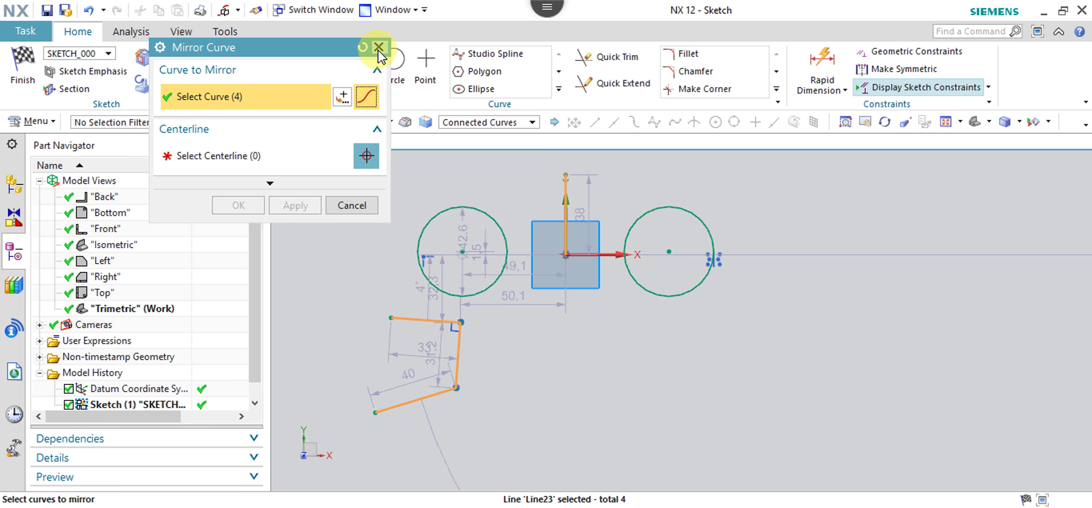
pyautogui.click(559, 89)
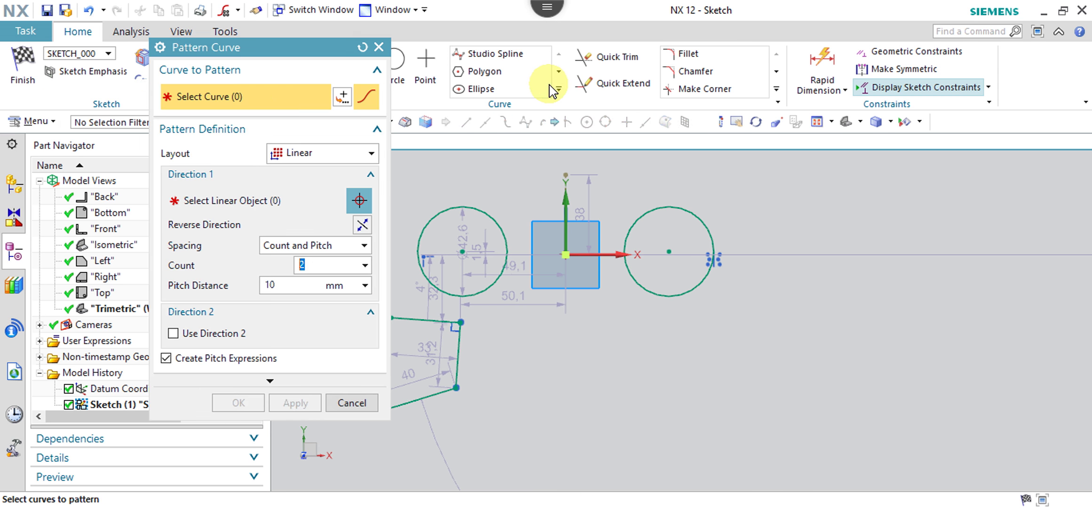
pyautogui.click(378, 46)
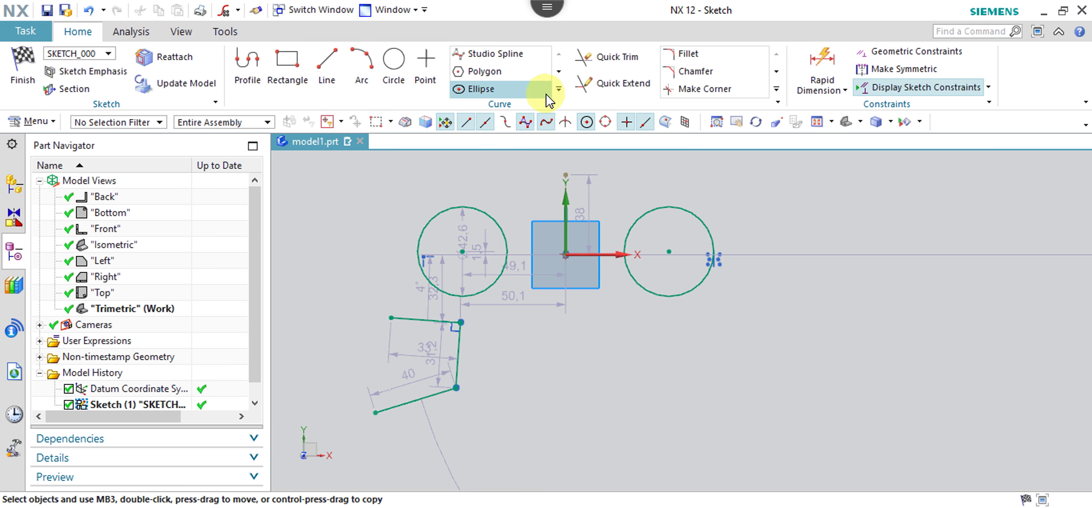
pyautogui.click(558, 87)
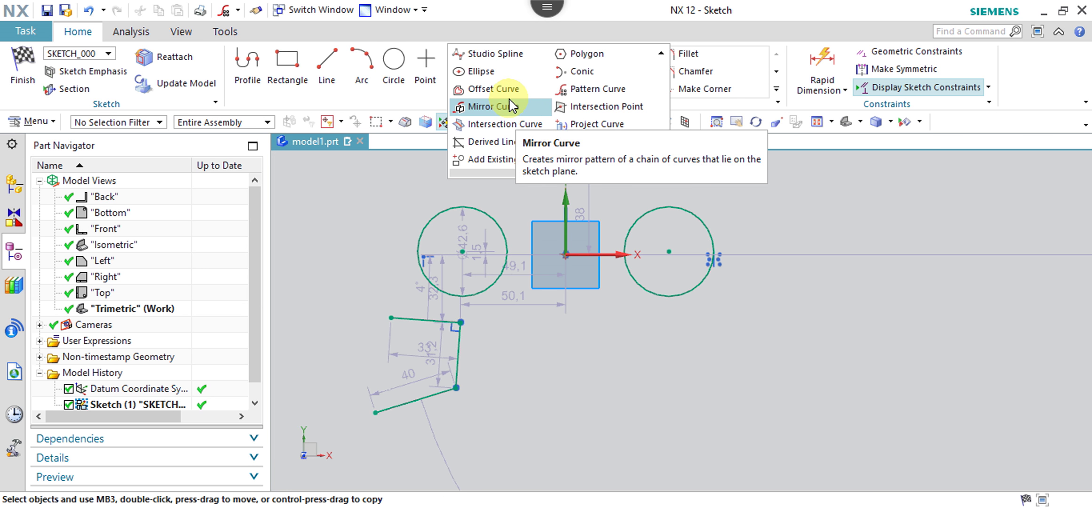
pyautogui.click(500, 90)
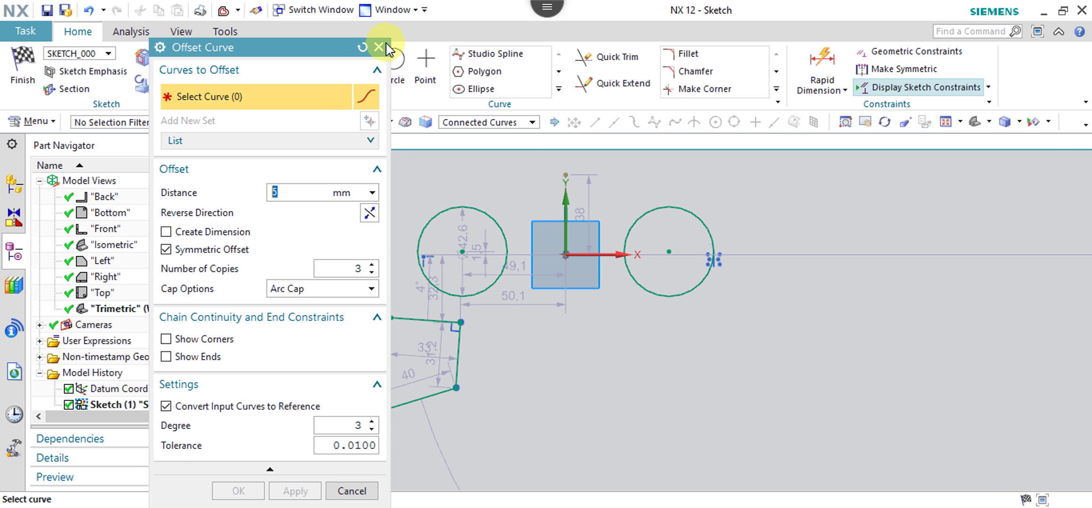
pyautogui.click(379, 47)
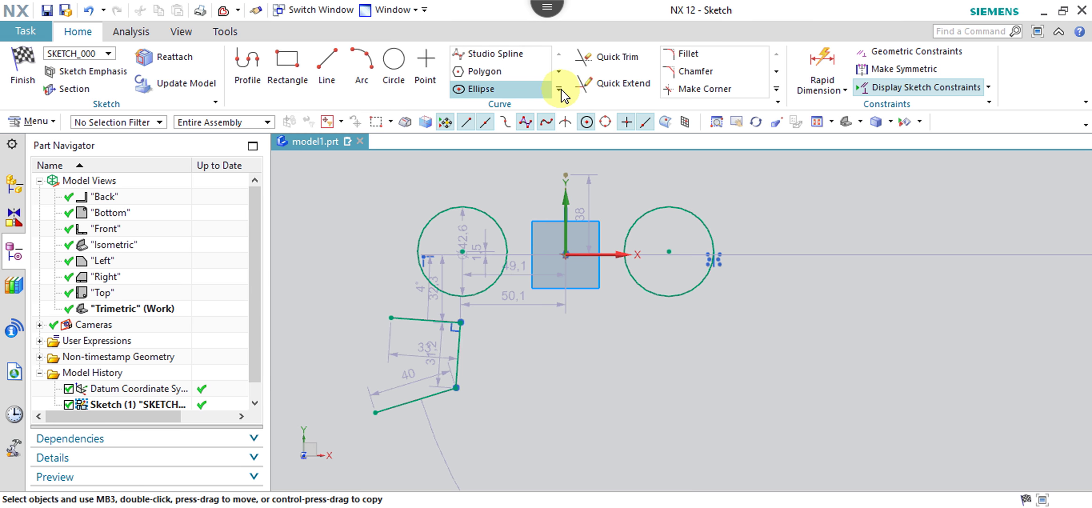
pyautogui.click(558, 89)
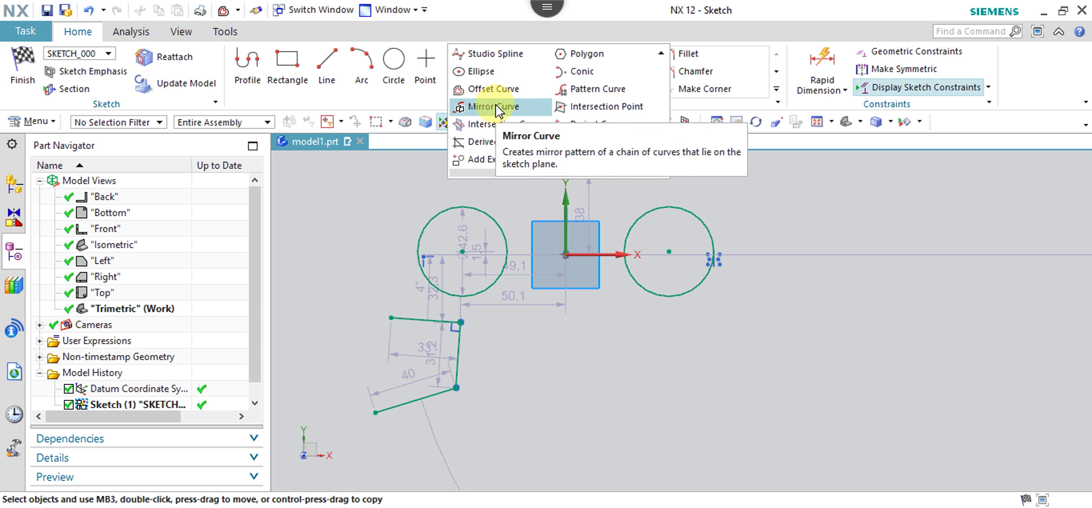
# Mirror the three-line zigzag across the vertical axis to sit below the right circle.
pyautogui.click(499, 108)
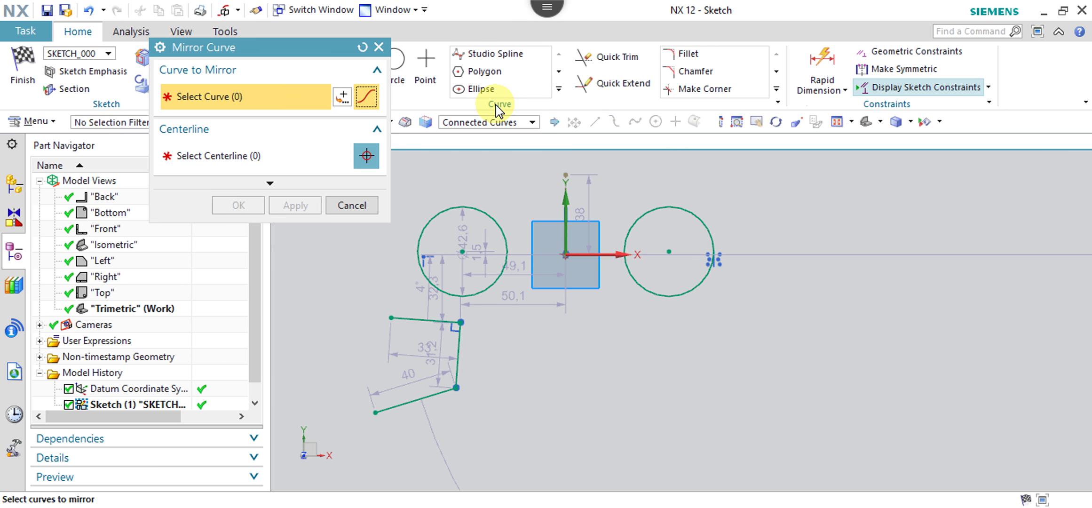
pyautogui.click(271, 158)
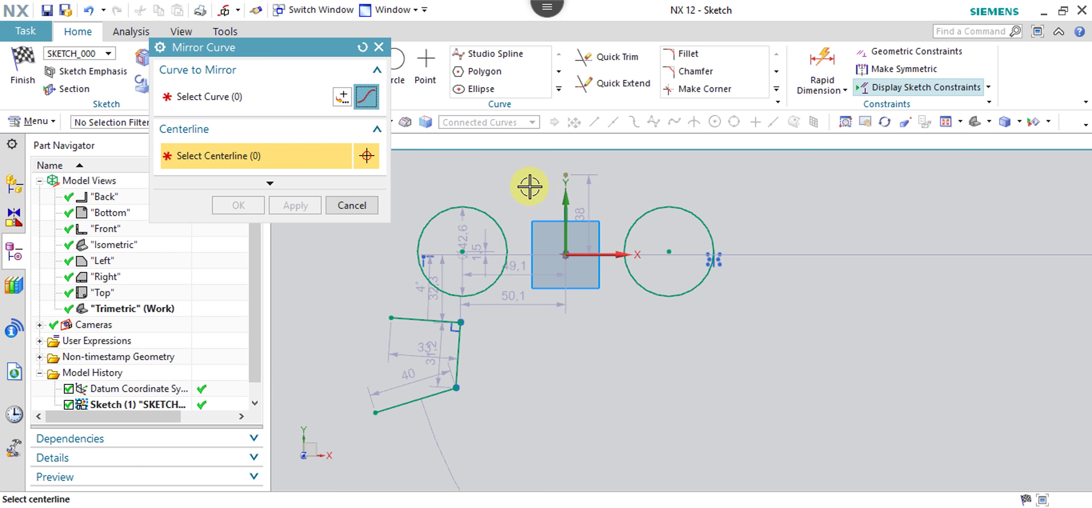
pyautogui.click(564, 191)
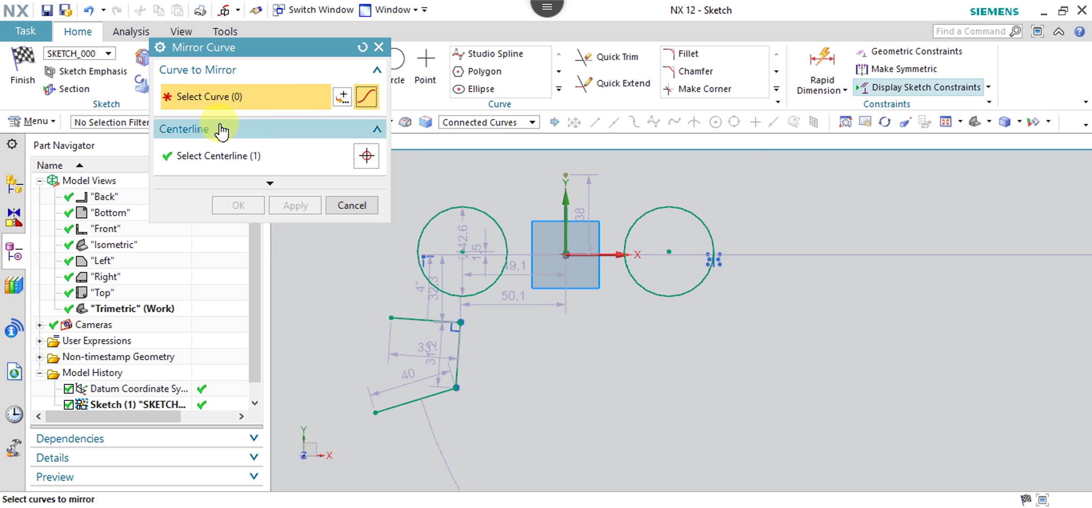
pyautogui.click(417, 319)
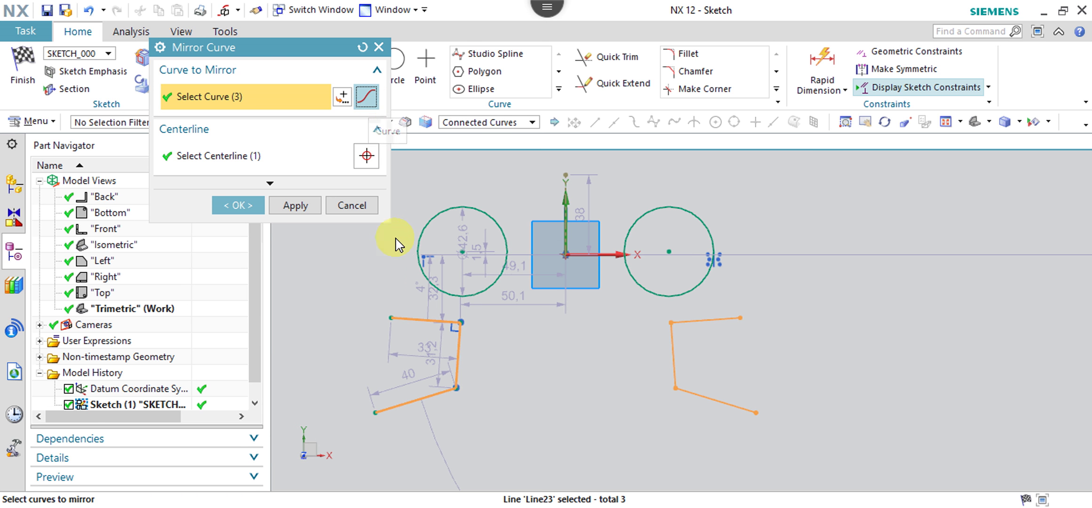
pyautogui.click(349, 95)
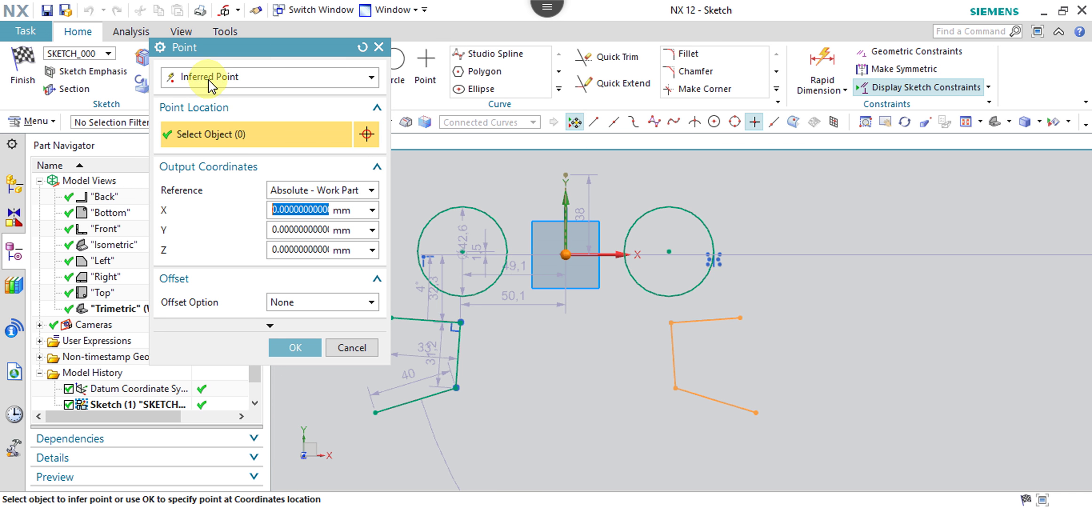
pyautogui.click(296, 348)
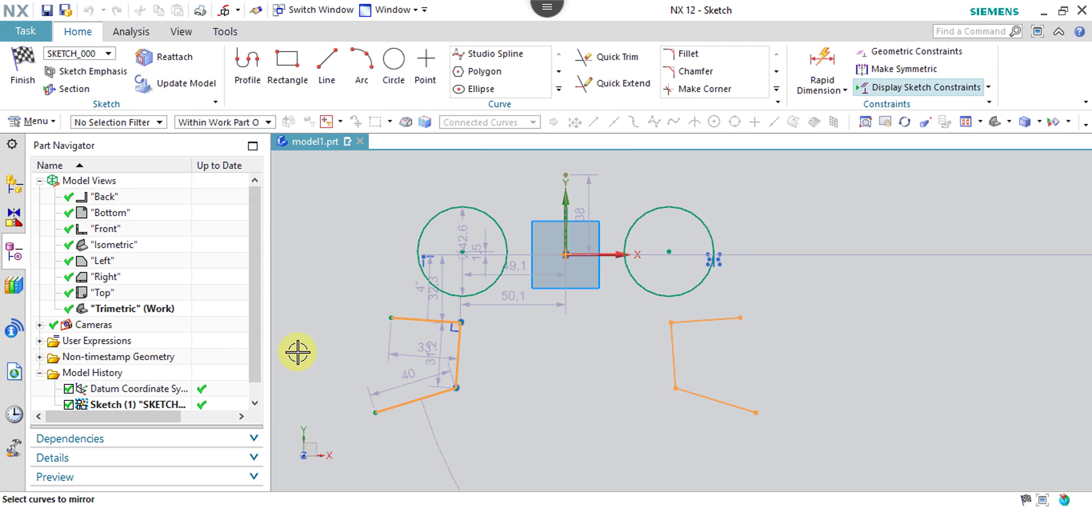
pyautogui.click(239, 205)
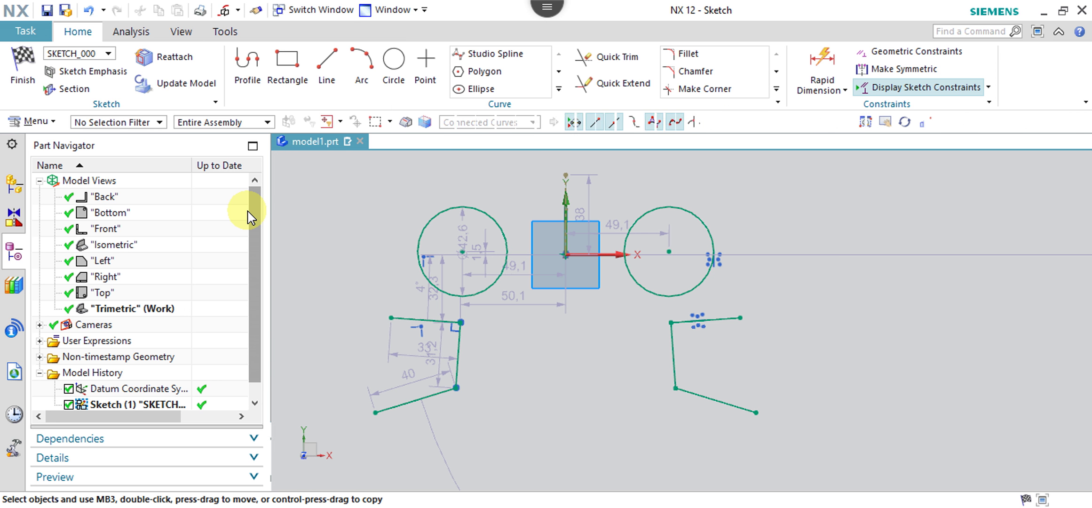